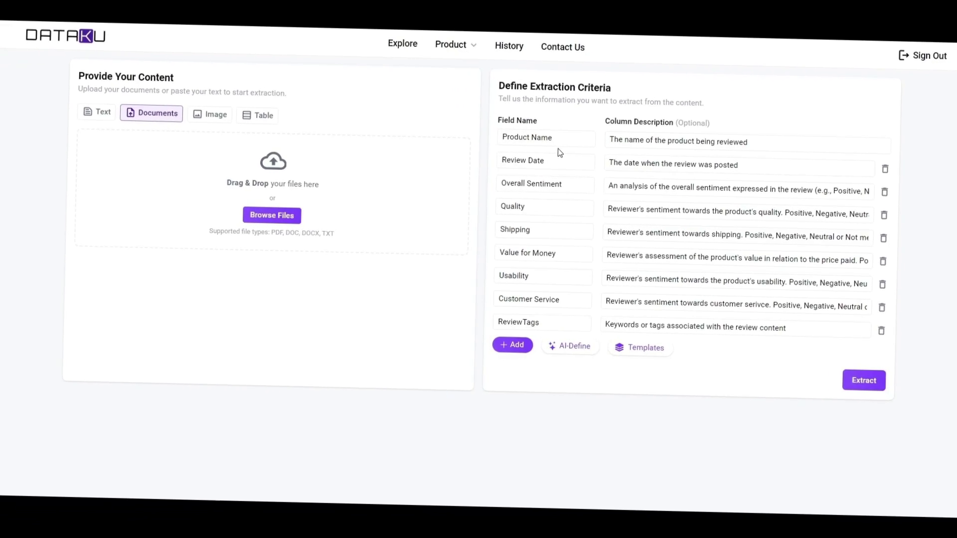
Step: Paste the tablet review as text and extract it: product tablet, overall sentiment Positive, review tags
click(97, 118)
click(139, 218)
text(We bought this for our 8 year old for Christmas. He had a 12 year old iPad 2 that quit updating, so he couldn’t play any current games and most just stopped working. Consequently, he didn’t take care of it and broke the screen, so we purchased this tablet before forking out the money for another iPad. I am an apple snob, but I actually really like the tablet. It’s not as aesthetic as an iPad/iphone, but has all the same apps (Minecraft, among us, Roblox,) that kids are obsessed with and the screen is very high resolution. Our child is very pleased with it. It does lag some, but you can expect that paying $100 vs $500+. Overall, great kids tablet, definitely faster than the kindle fires.)
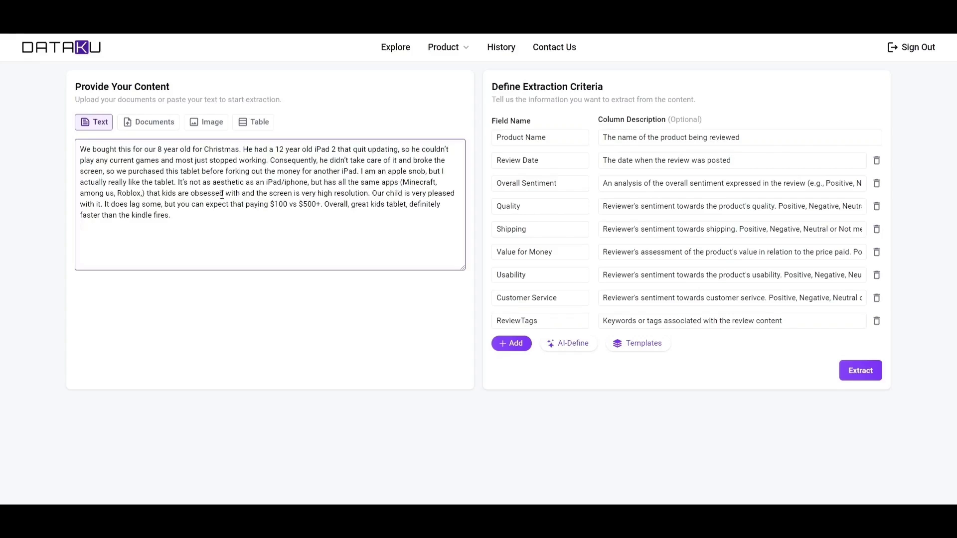
click(859, 367)
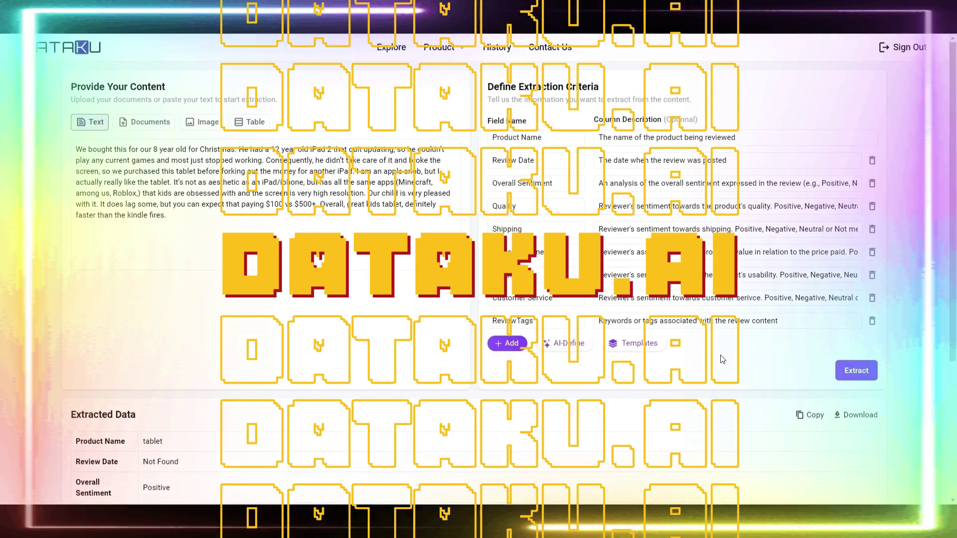
scroll(405, 356, down, 1)
scroll(404, 356, down, 3)
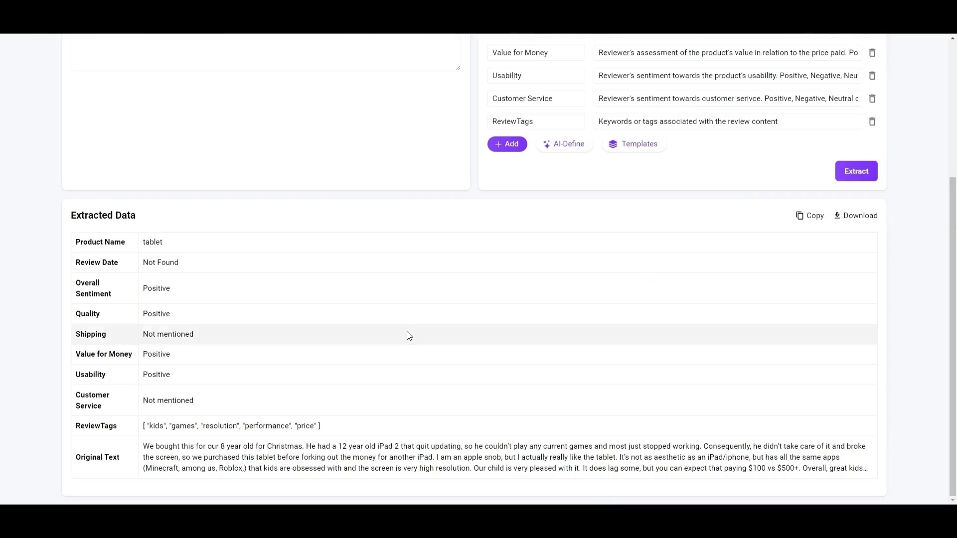
scroll(410, 316, up, 4)
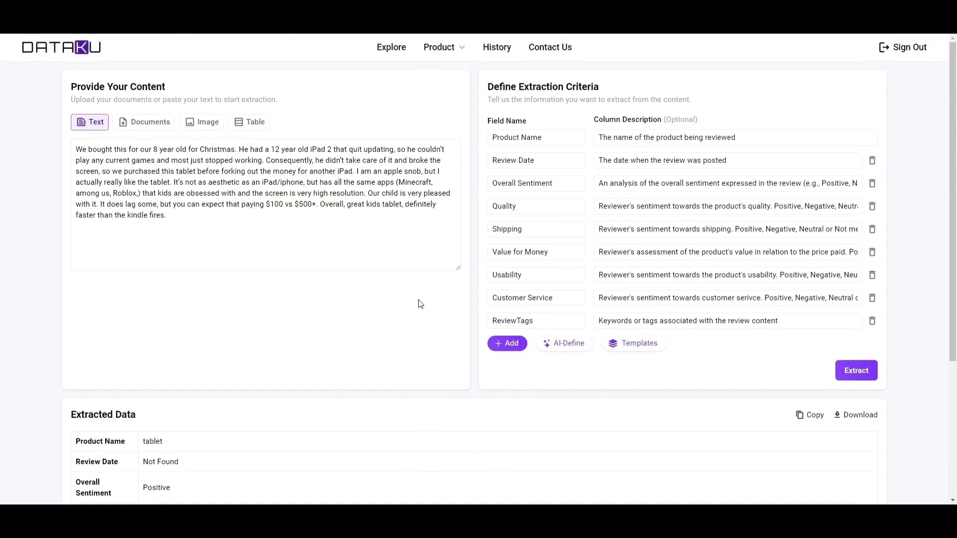
Step: Extract the review fields from every row of Product Reviews.csv and scroll through the results table
click(114, 253)
click(255, 123)
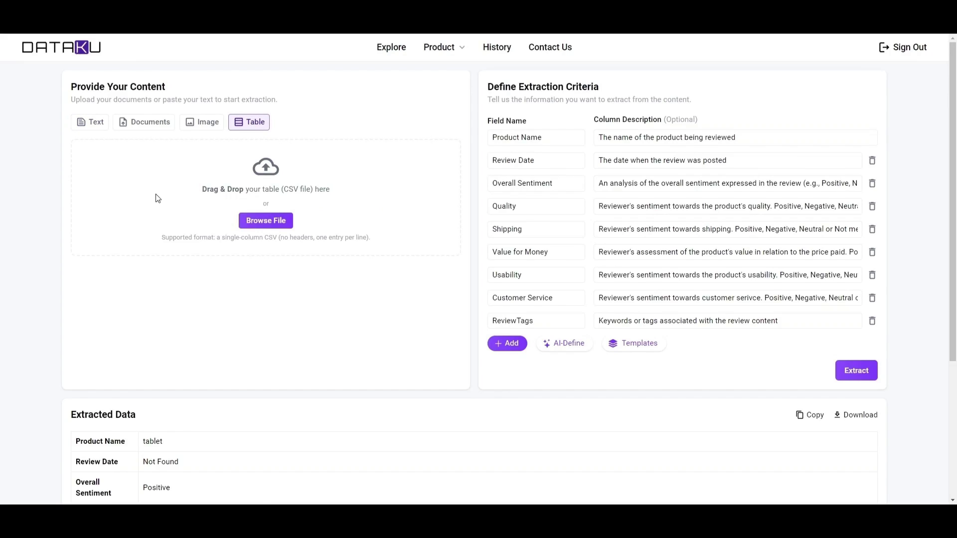
click(853, 372)
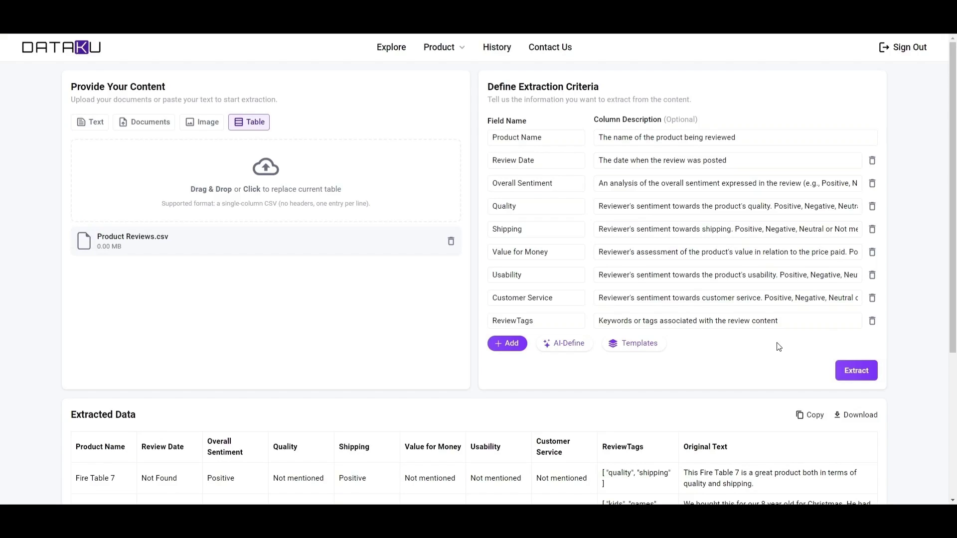
scroll(712, 328, down, 2)
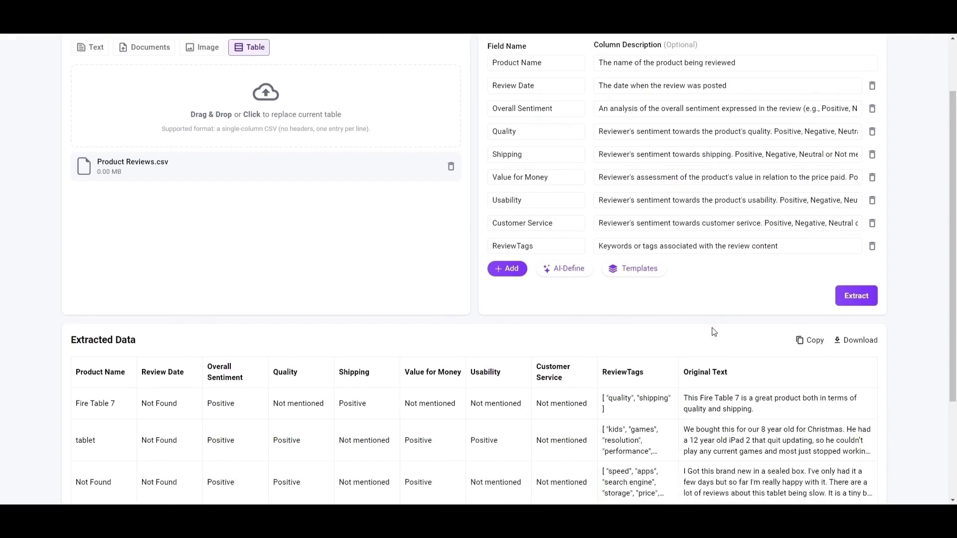
scroll(693, 286, down, 2)
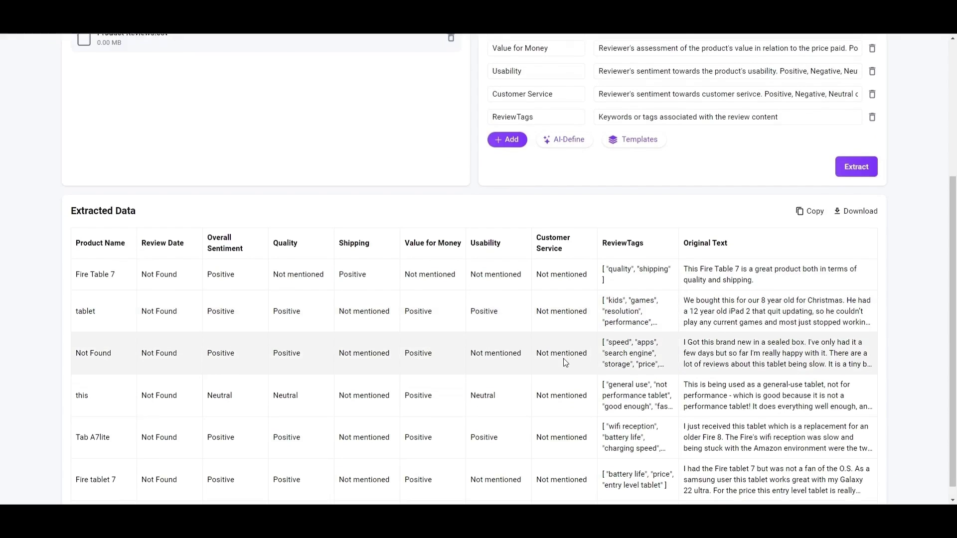
scroll(564, 359, down, 1)
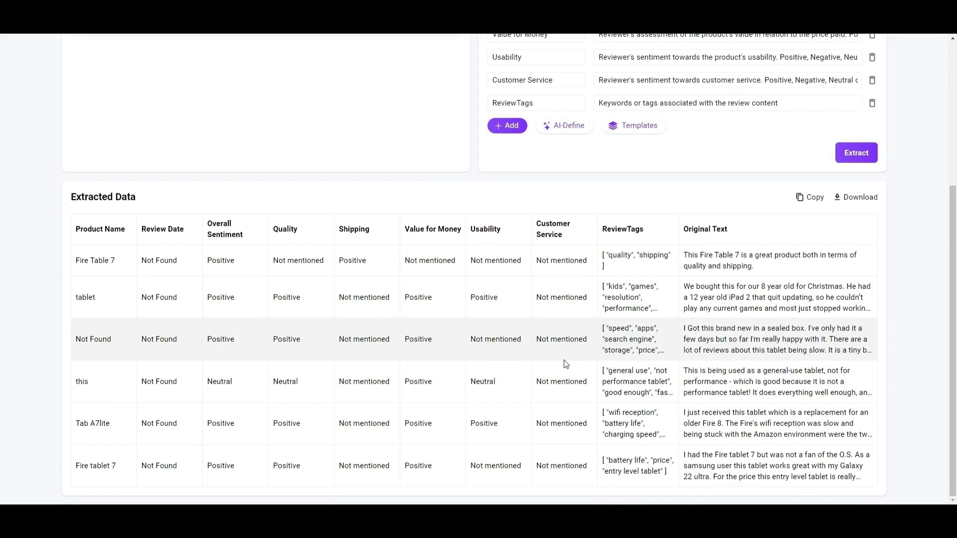
scroll(564, 360, up, 1)
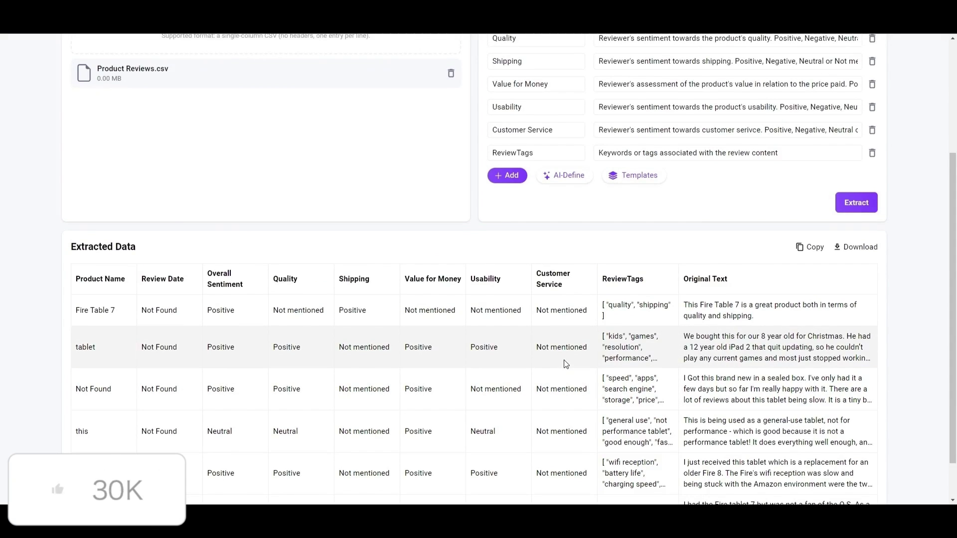
scroll(564, 360, up, 3)
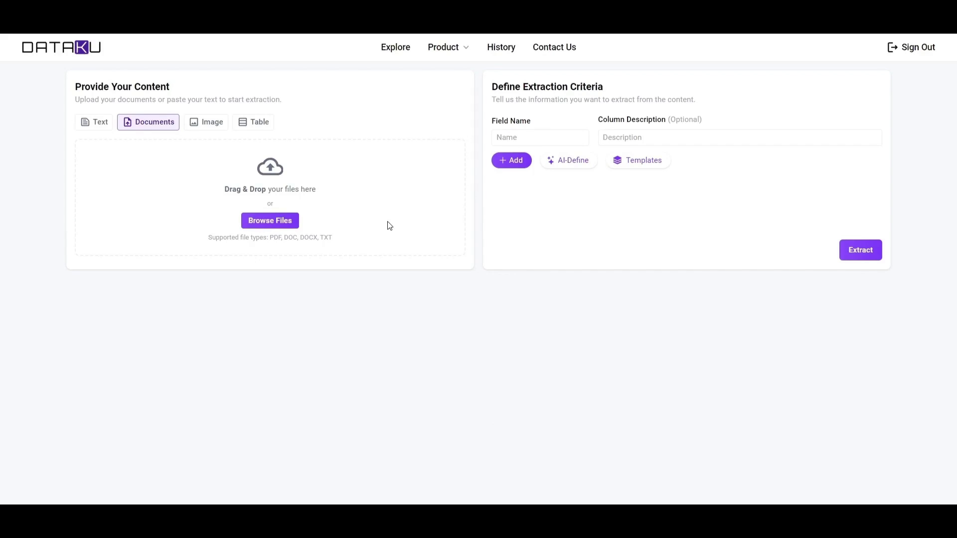
Step: Add the resume PDF to the Documents drop zone and preview it
drag(390, 220, 168, 208)
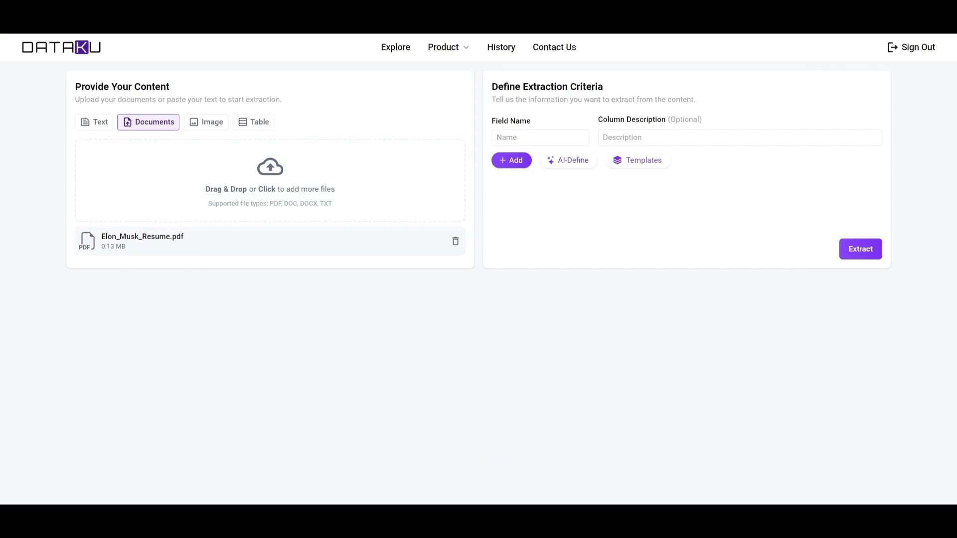
click(389, 242)
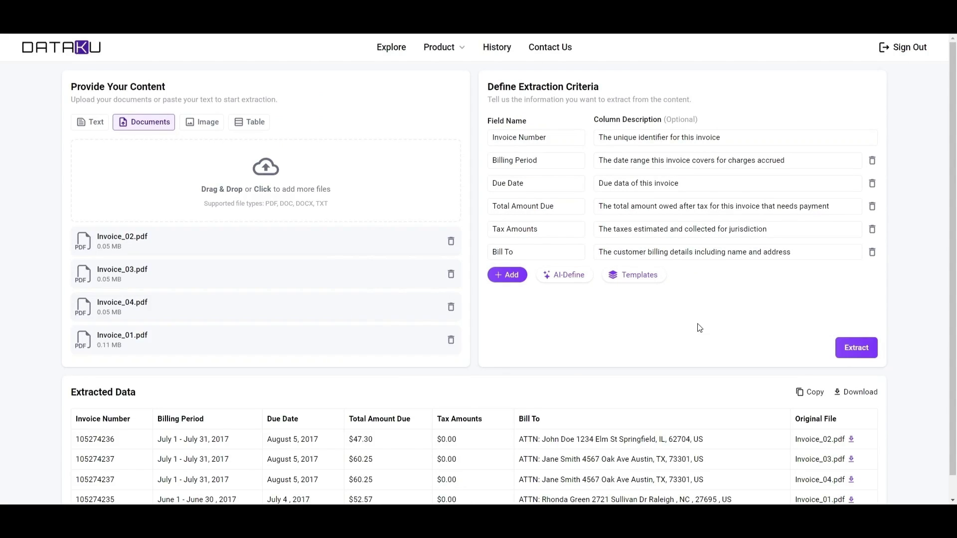
scroll(546, 324, down, 1)
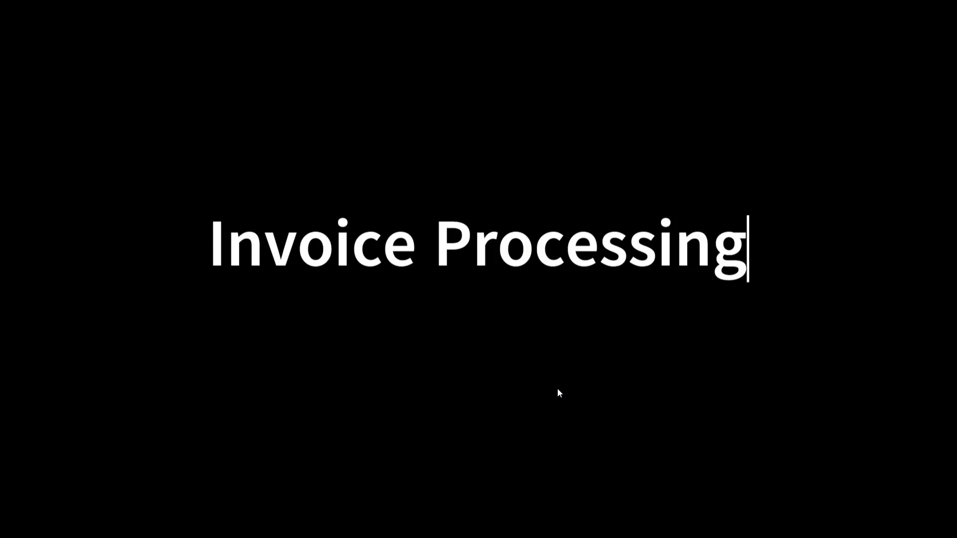
Step: Load the Invoice template fields, add Invoice_01–04.pdf, and extract them
key(BackSpace)
key(BackSpace)
key(BackSpace)
key(BackSpace)
key(BackSpace)
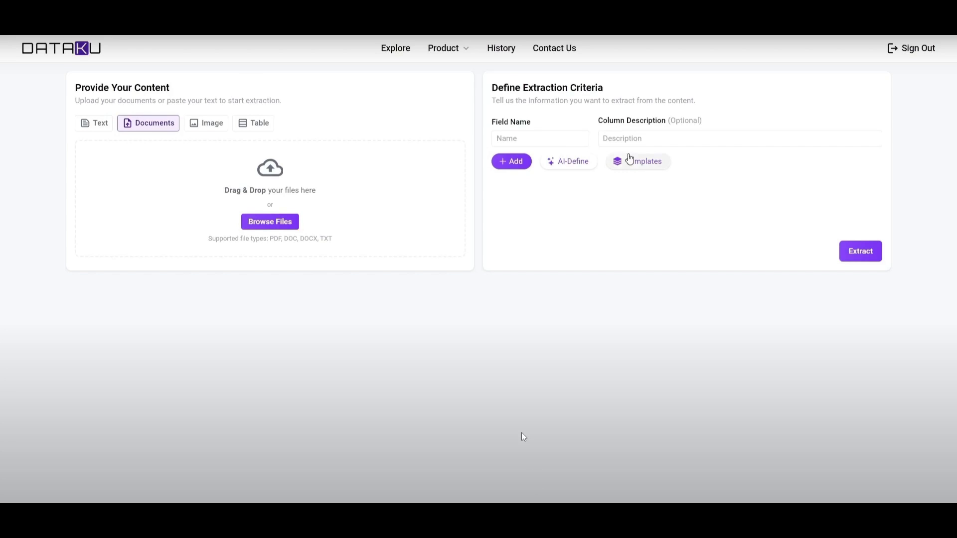
click(633, 162)
click(619, 175)
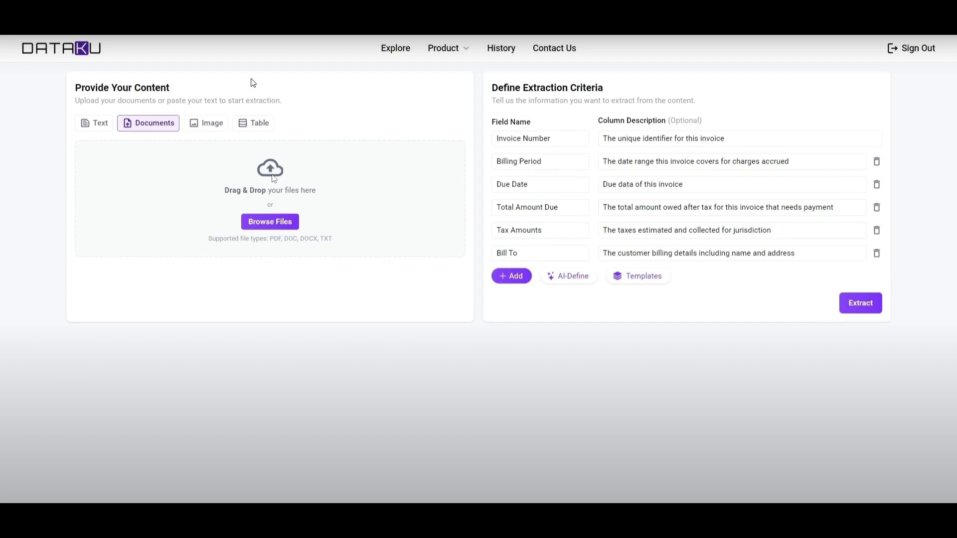
drag(62, 81, 172, 194)
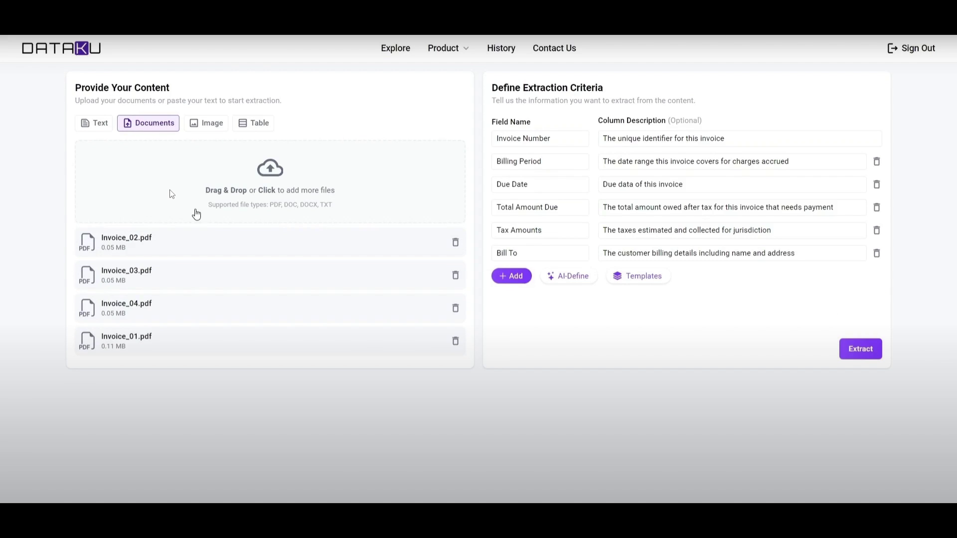
click(861, 349)
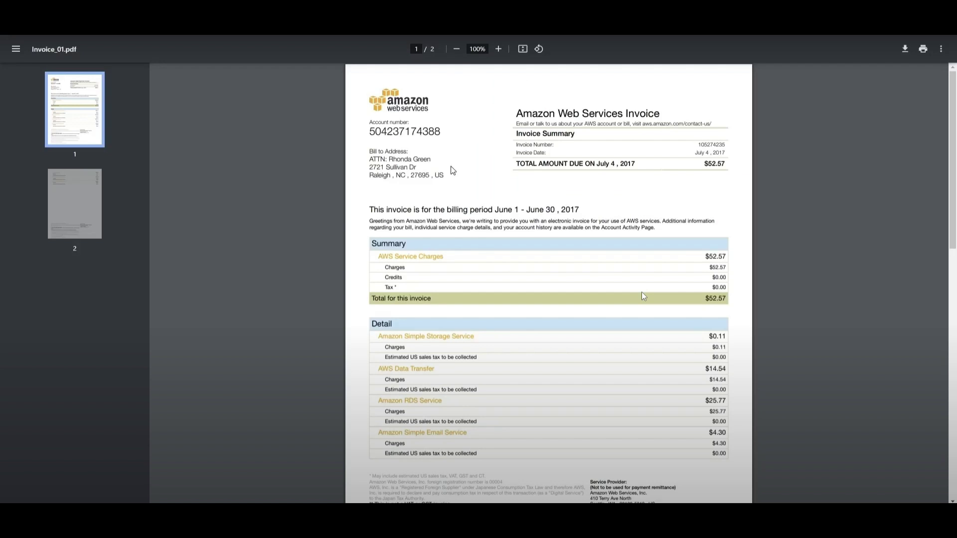
Step: Scroll through both pages of Invoice_01.pdf and back to the top
scroll(643, 296, down, 8)
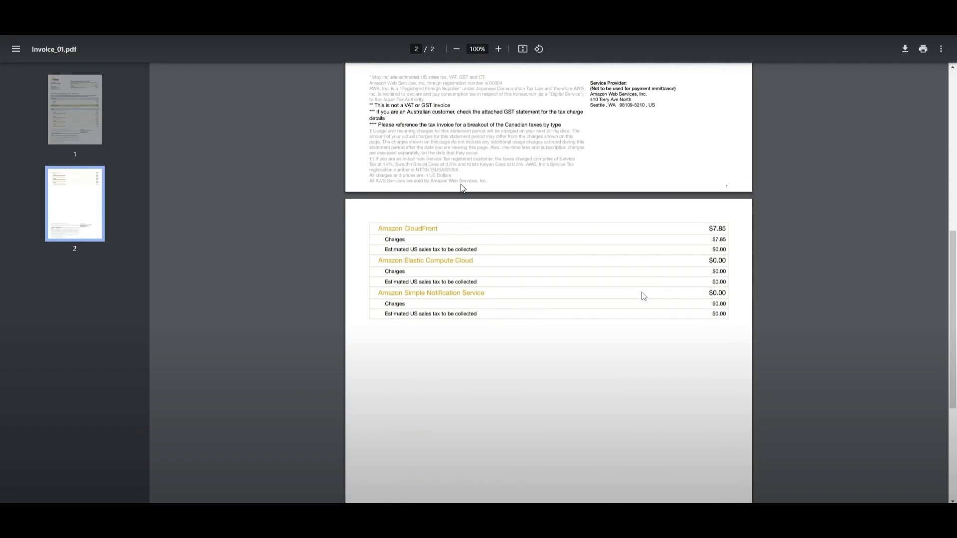
scroll(461, 188, up, 5)
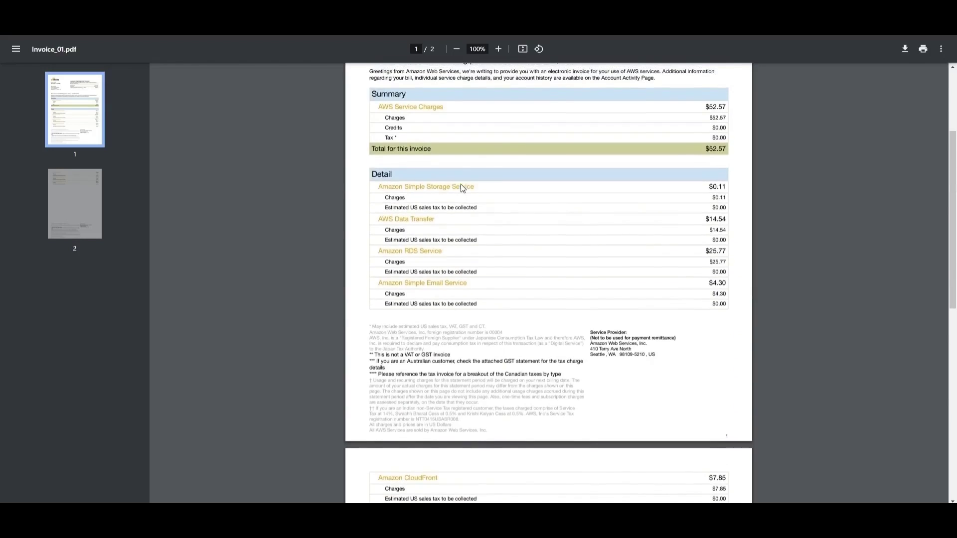
scroll(461, 185, up, 3)
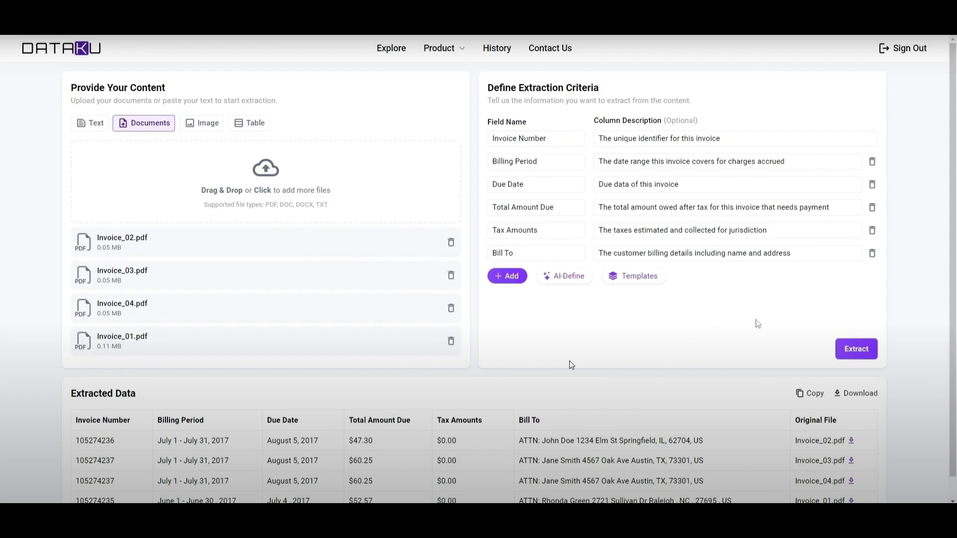
Step: Scroll through the four extracted invoice rows, then go to the Dataku home page
scroll(543, 324, down, 1)
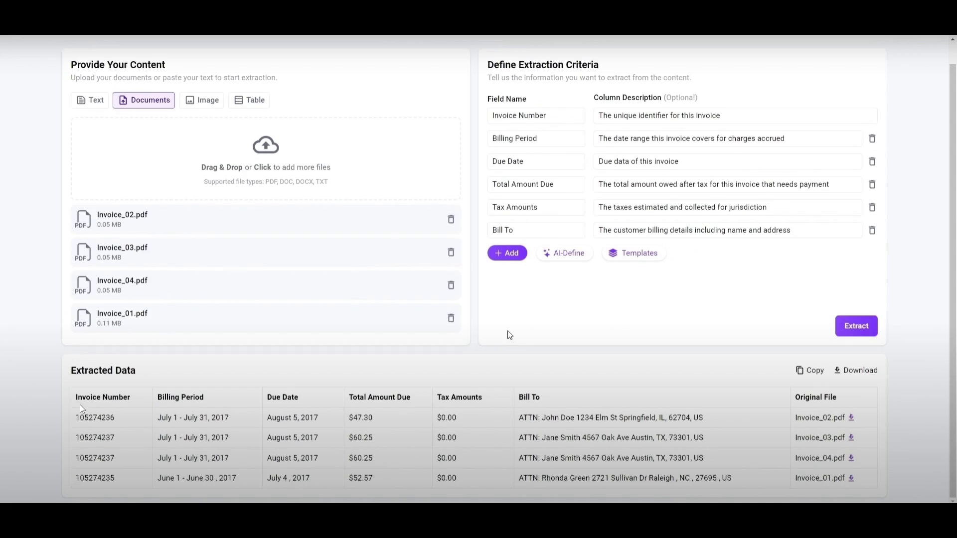
click(396, 431)
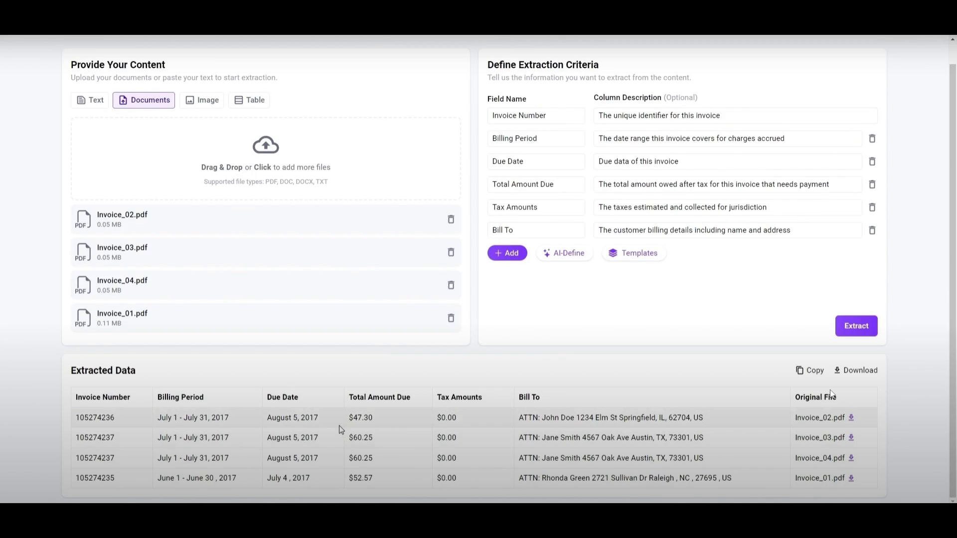
click(733, 370)
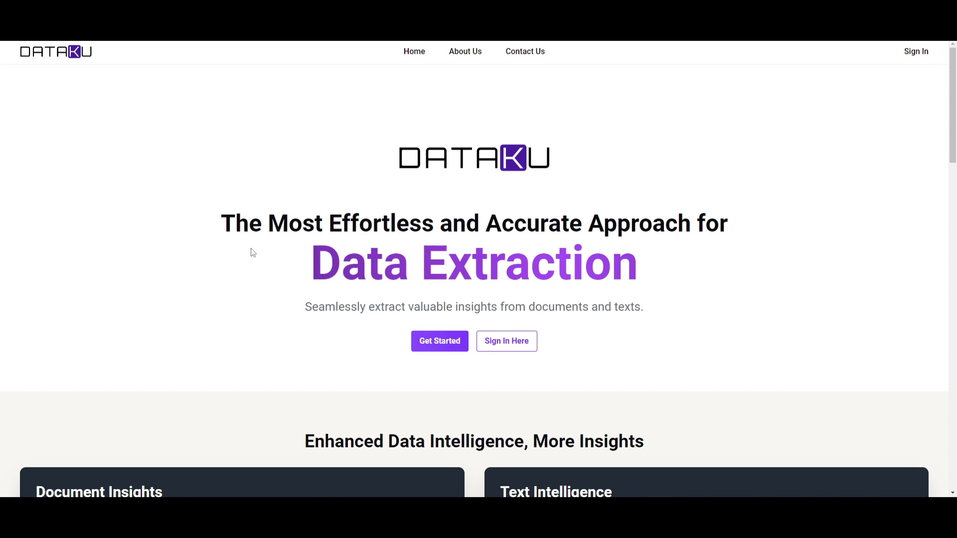
Step: Scroll the home page down to the Document Insights and Text Intelligence feature cards
scroll(253, 252, down, 4)
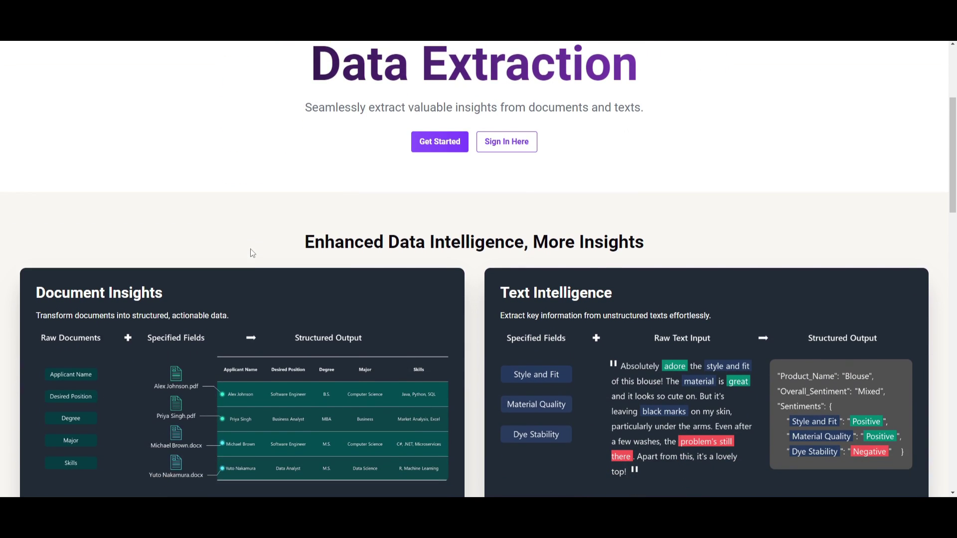
scroll(253, 253, down, 2)
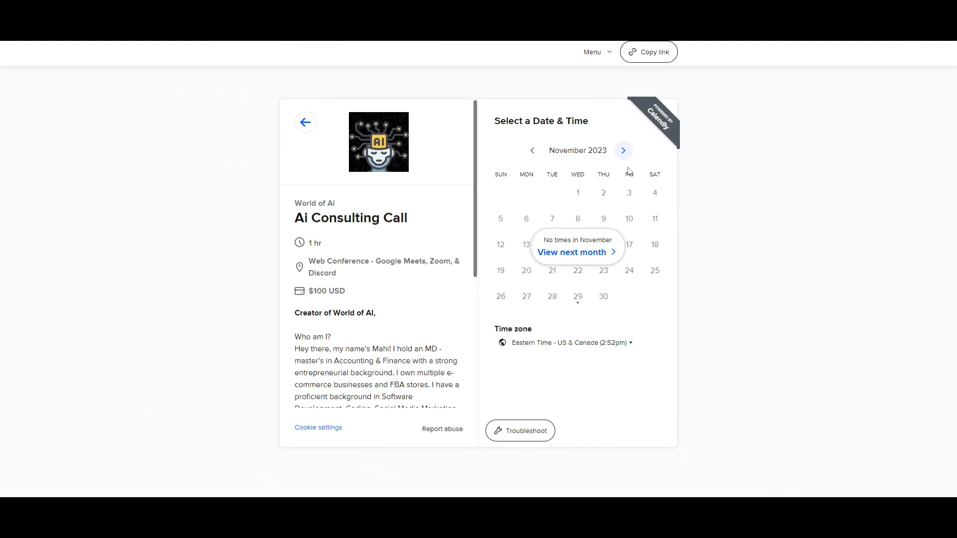
Step: Advance the Calendly calendar to December 2023 and scroll the description panel
click(623, 151)
scroll(393, 327, down, 5)
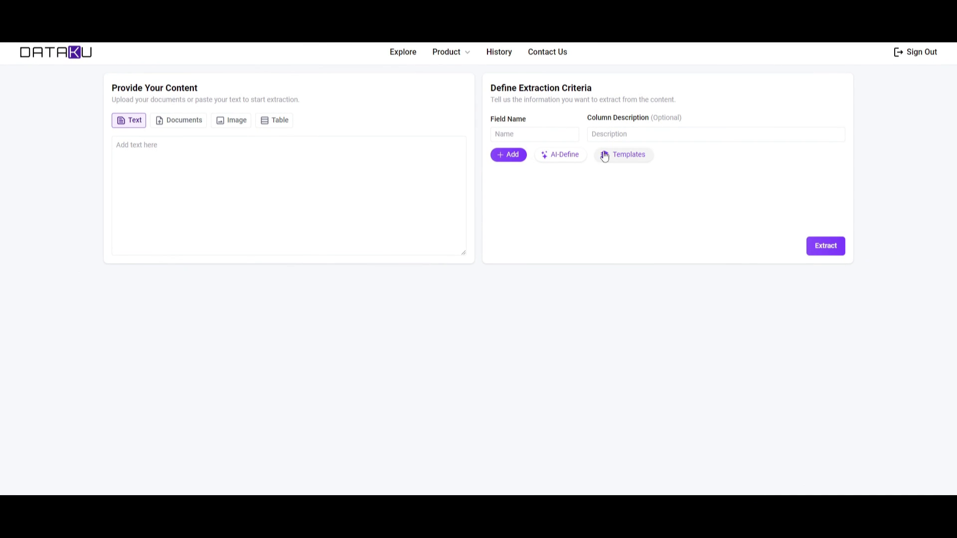
click(466, 56)
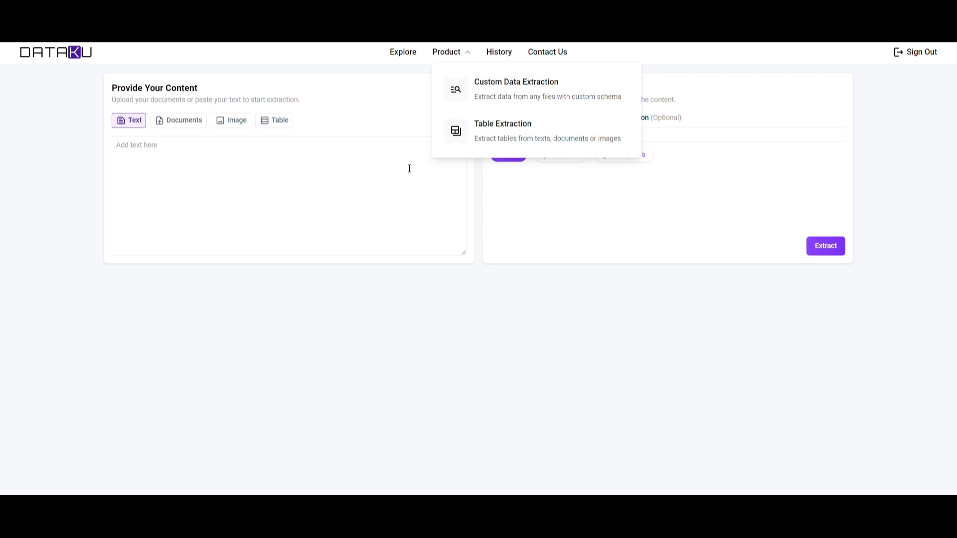
click(330, 203)
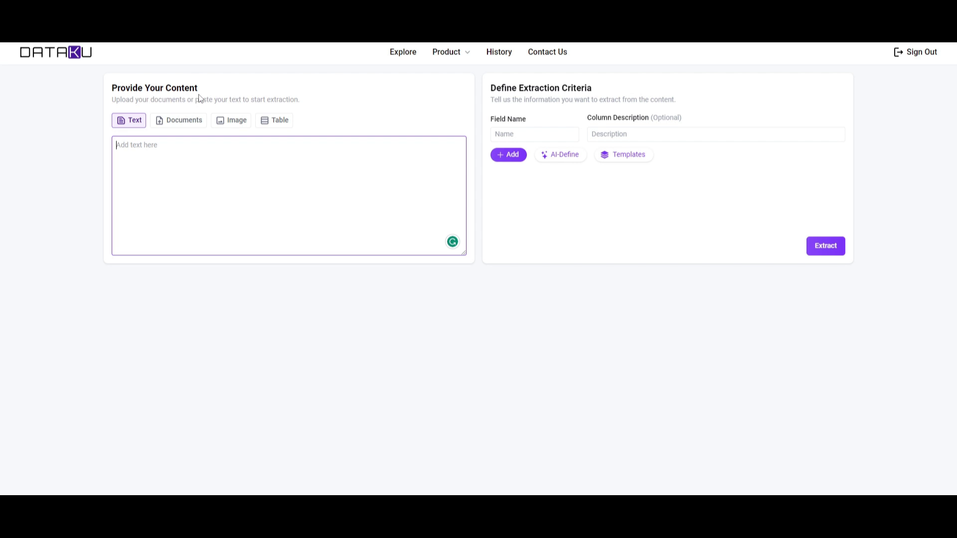
Step: Switch the content input from Documents through Image to CSV Table
click(186, 124)
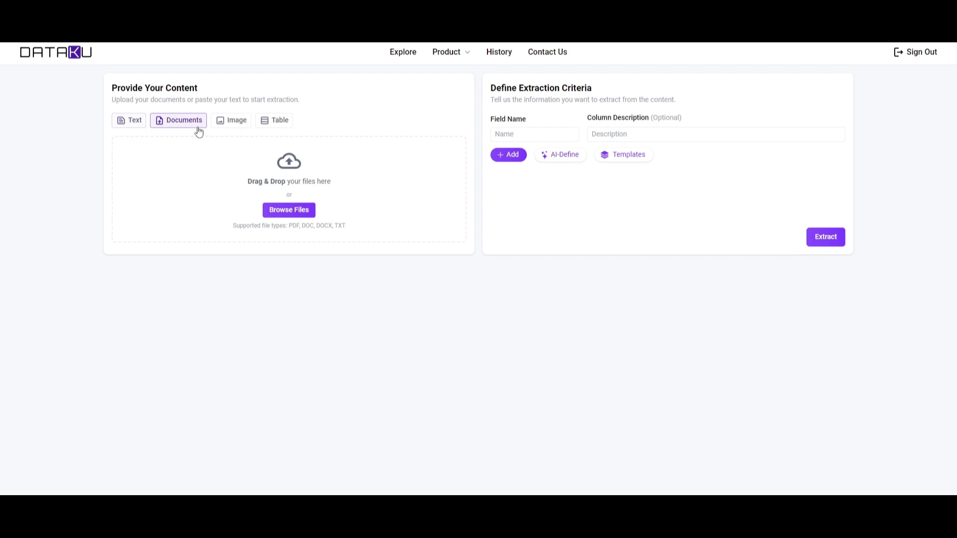
click(238, 128)
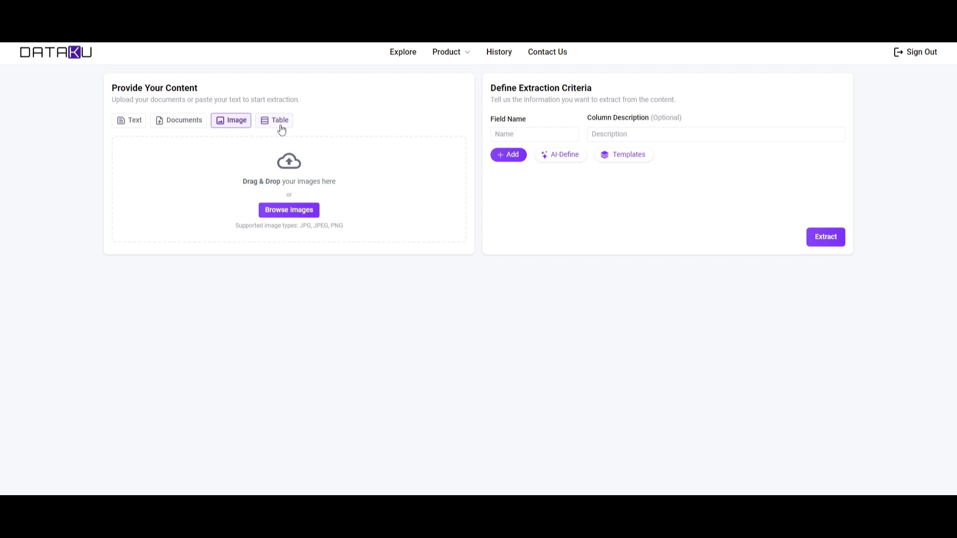
click(282, 129)
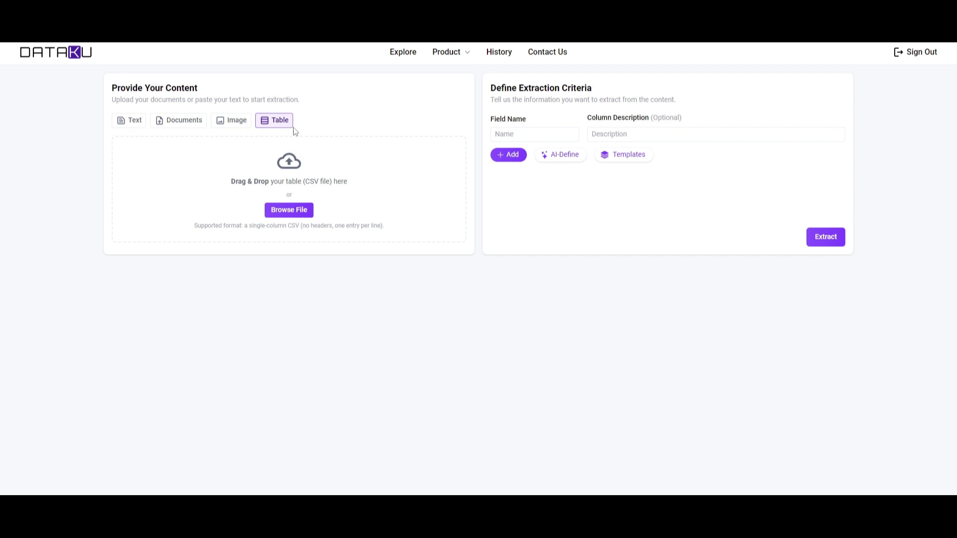
Step: Add a second extraction field named 'phone numbers' and try AI-Define
click(541, 130)
click(514, 158)
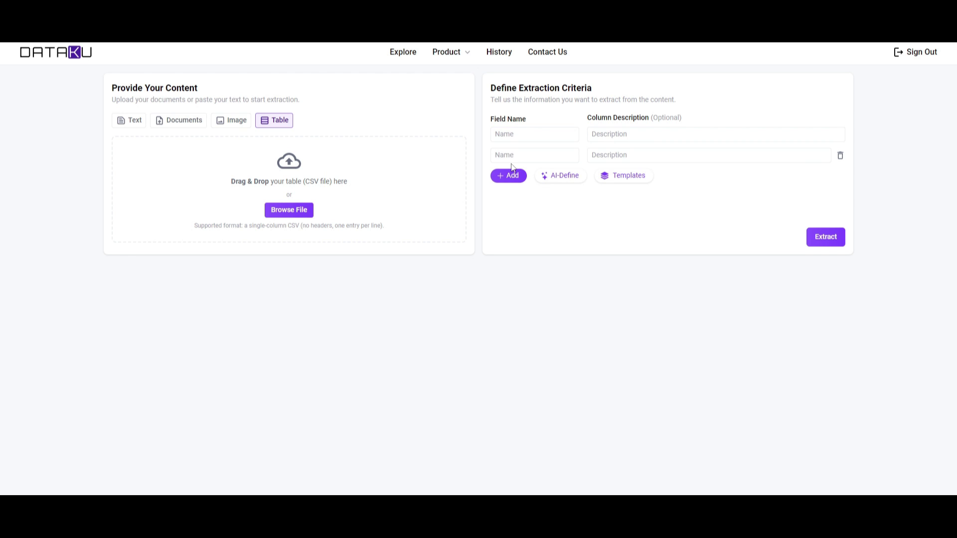
click(515, 158)
text(phone numbers)
click(609, 151)
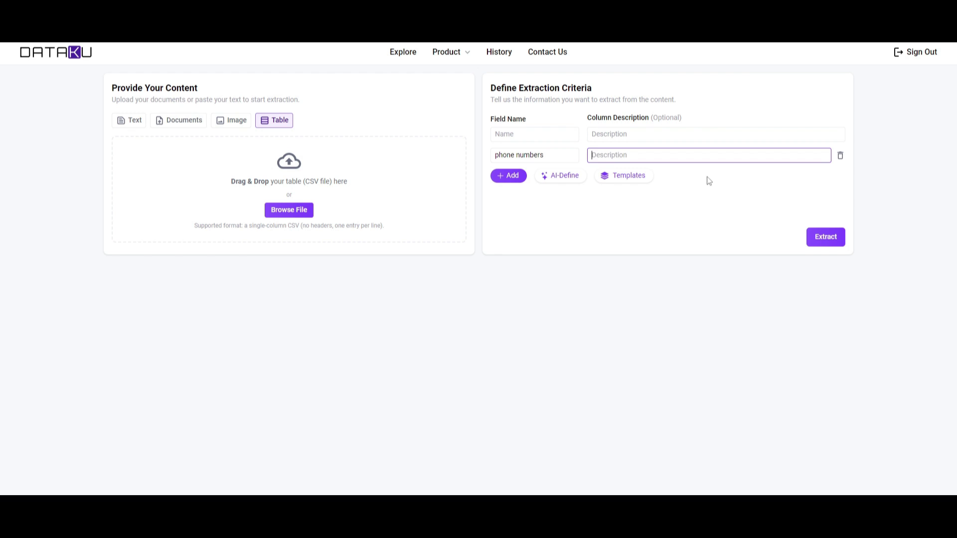
click(553, 178)
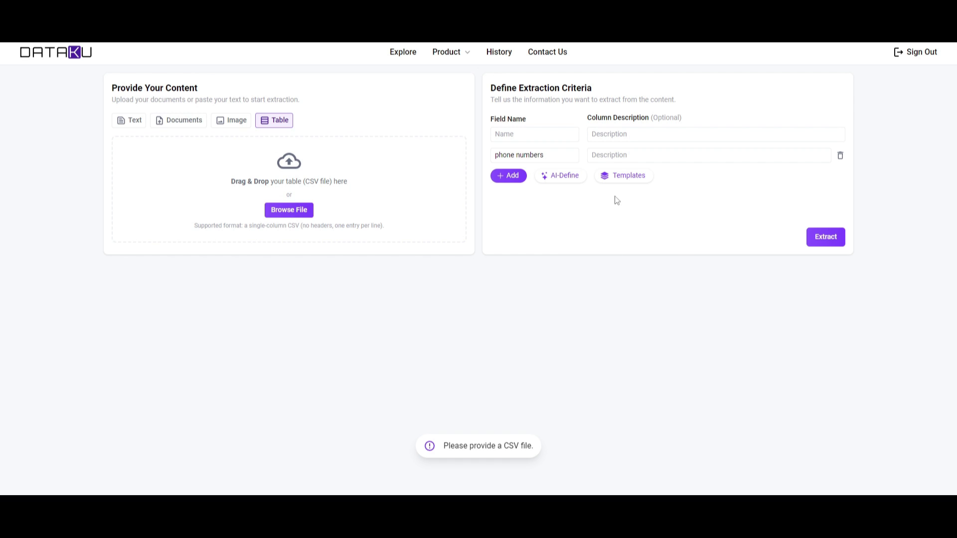
Step: Browse the Resume, Product Review and Invoice templates, then close the chooser without picking one
click(625, 178)
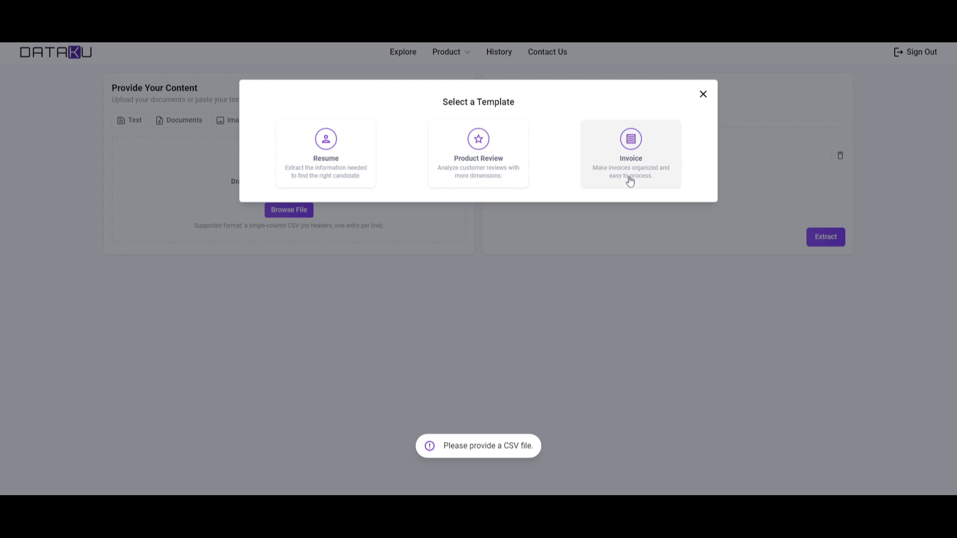
click(703, 95)
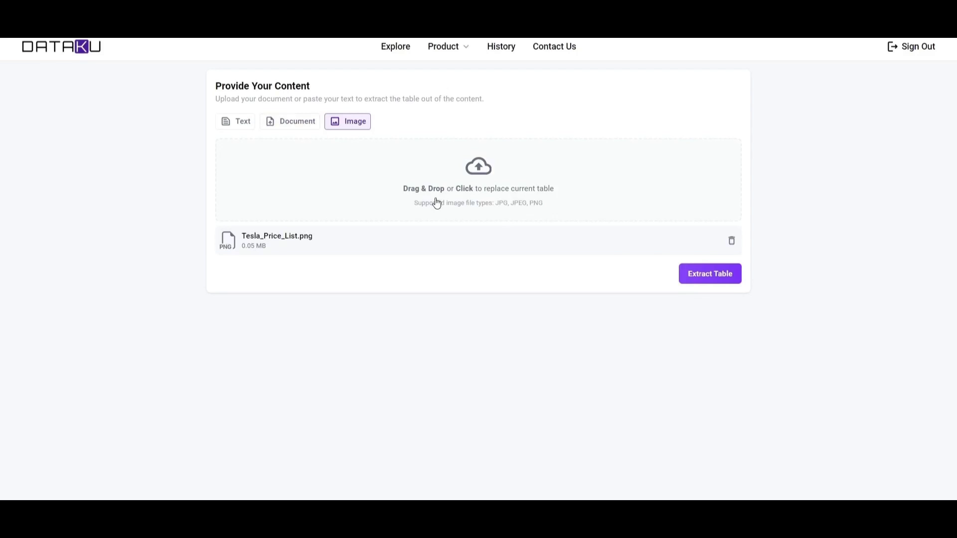
Step: Load Tesla_Price_List.png and review each model's extracted base price, max price and tax-credit status
click(688, 276)
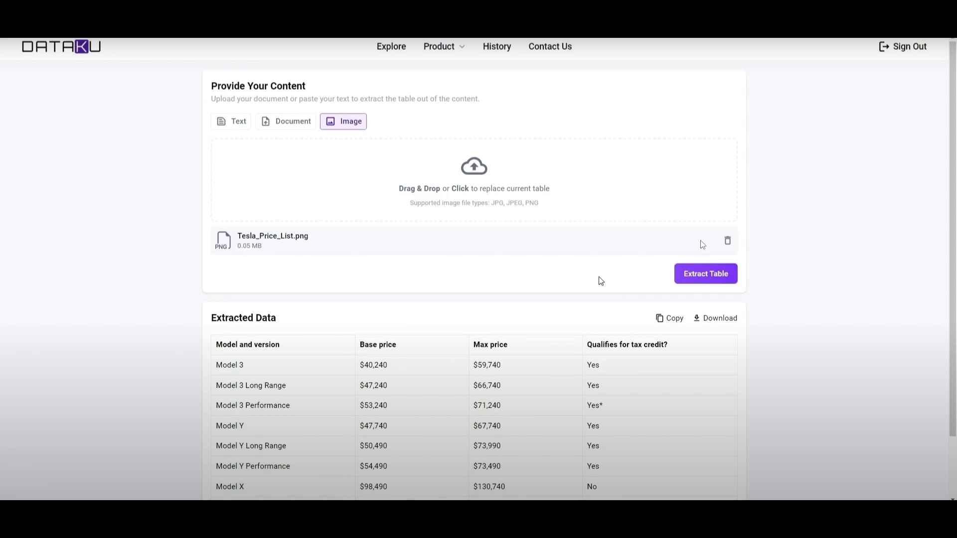
scroll(599, 276, down, 2)
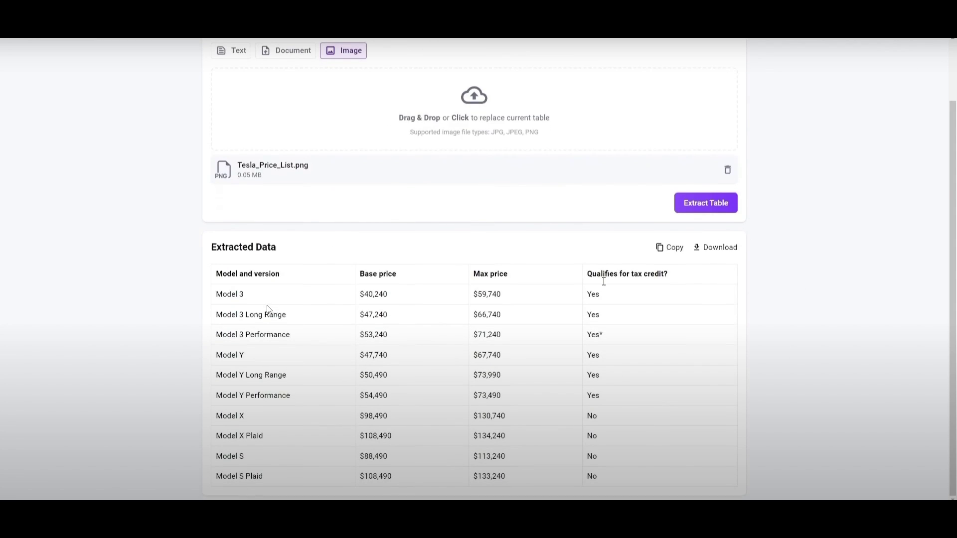
scroll(604, 281, up, 2)
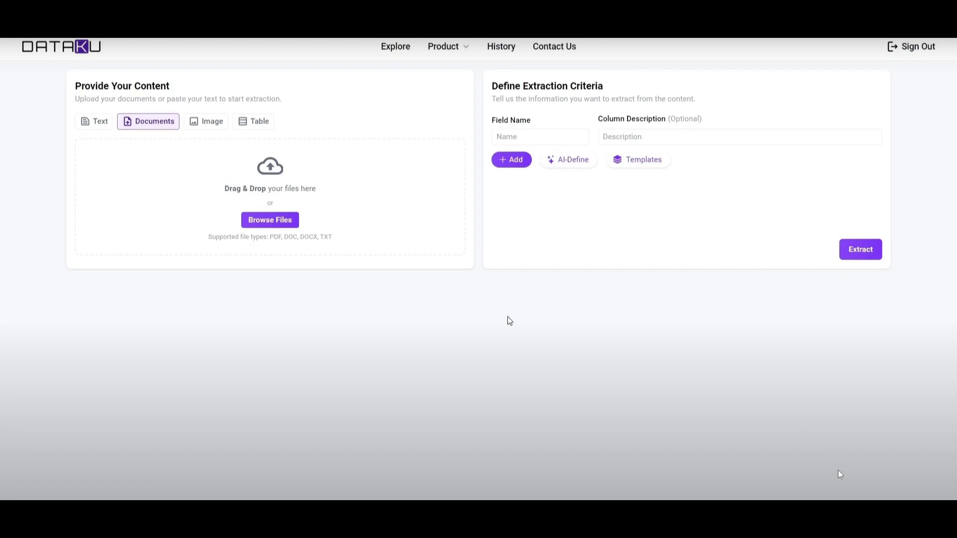
Step: Add List-of-Speakers.pdf as the document and let AI-Define suggest its extraction fields
click(121, 194)
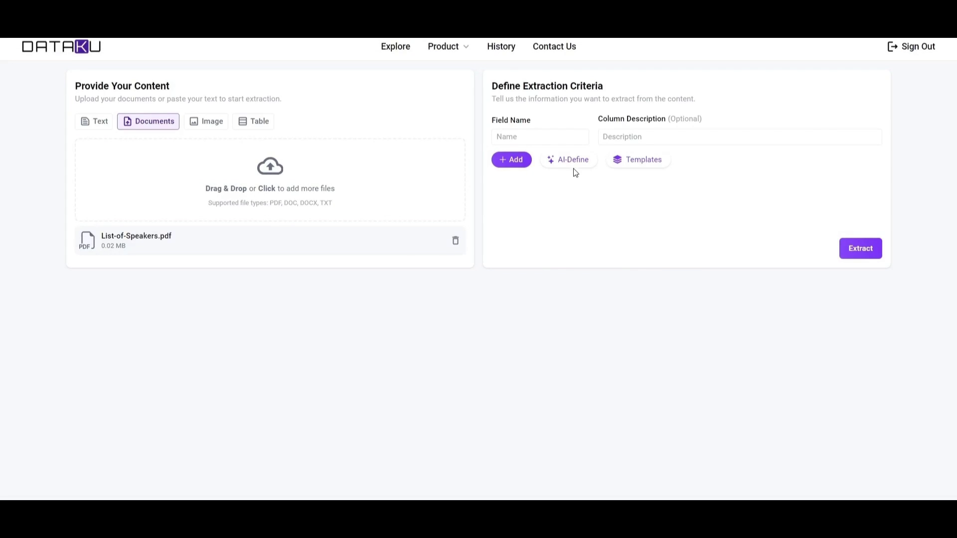
click(572, 163)
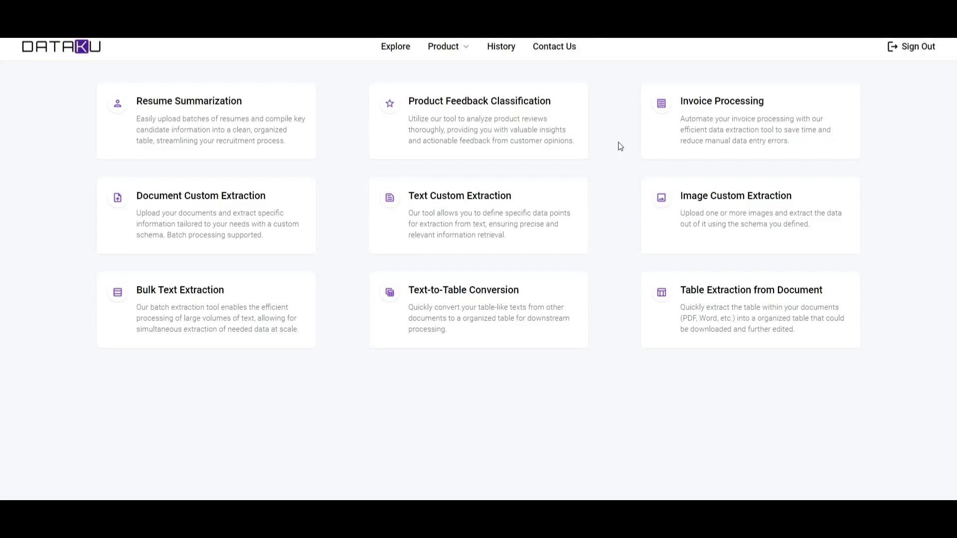
Step: View the Explore catalogue of tool cards, from Resume Summarization to Table Extraction from Document
key(space)
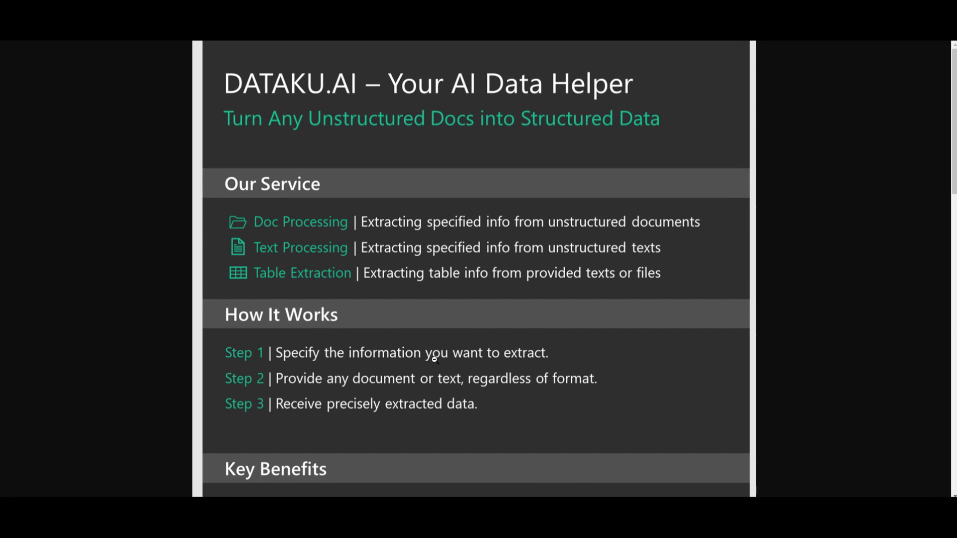
scroll(398, 349, down, 1)
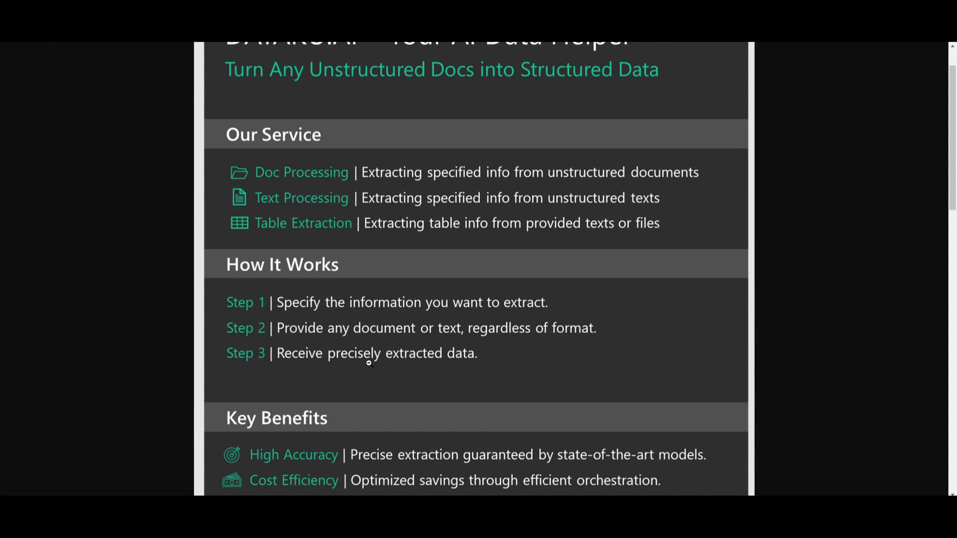
scroll(306, 318, down, 3)
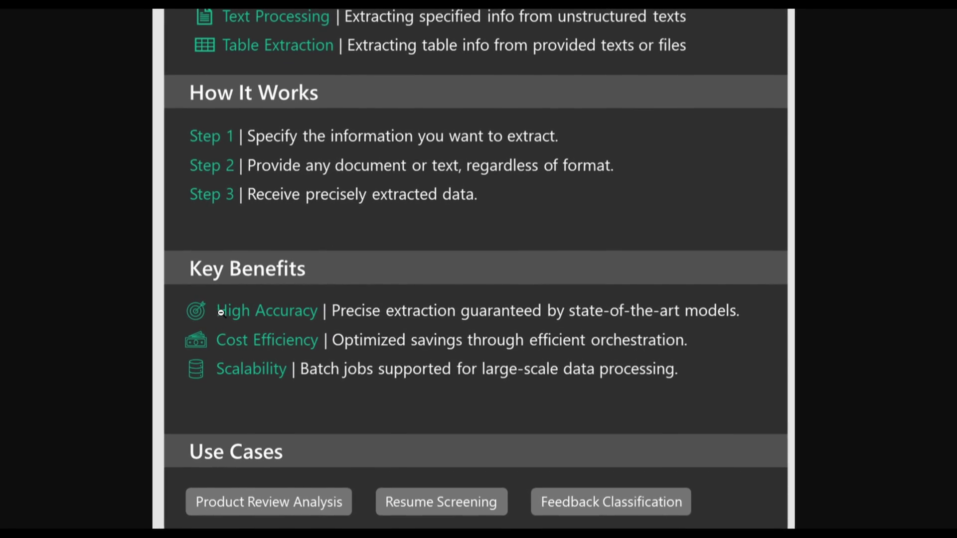
Step: Scroll to the Pricing Plan: Beginner $0/month, Professional $20/month, Enterprise by contact
scroll(220, 312, down, 1)
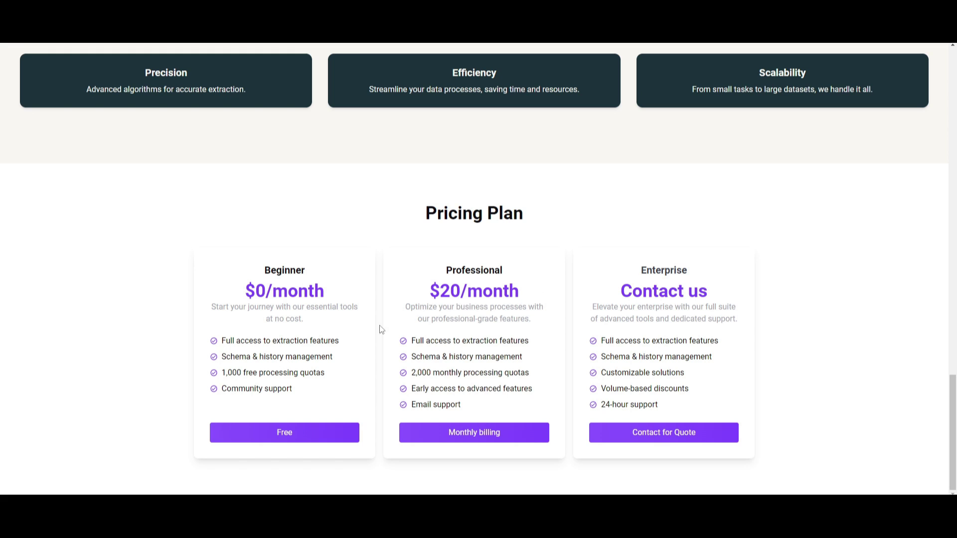
Step: Finish browsing the Dataku homepage, then move to World of AI's X profile and YouTube channel
scroll(474, 323, up, 10)
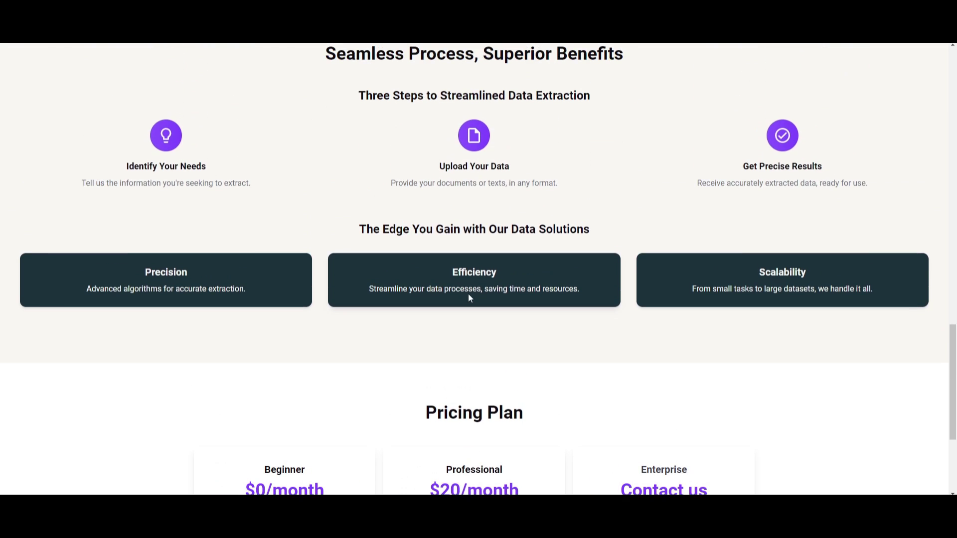
scroll(498, 311, up, 10)
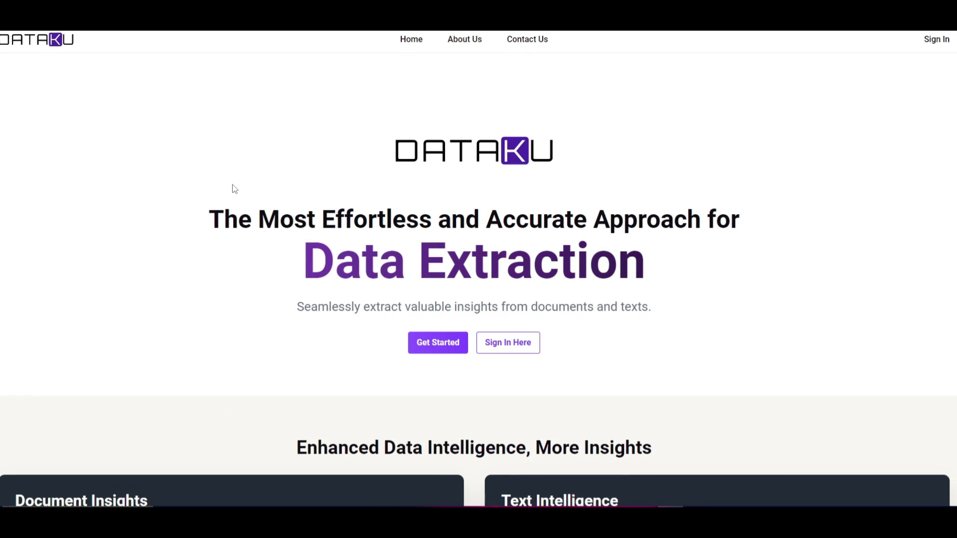
scroll(238, 190, down, 10)
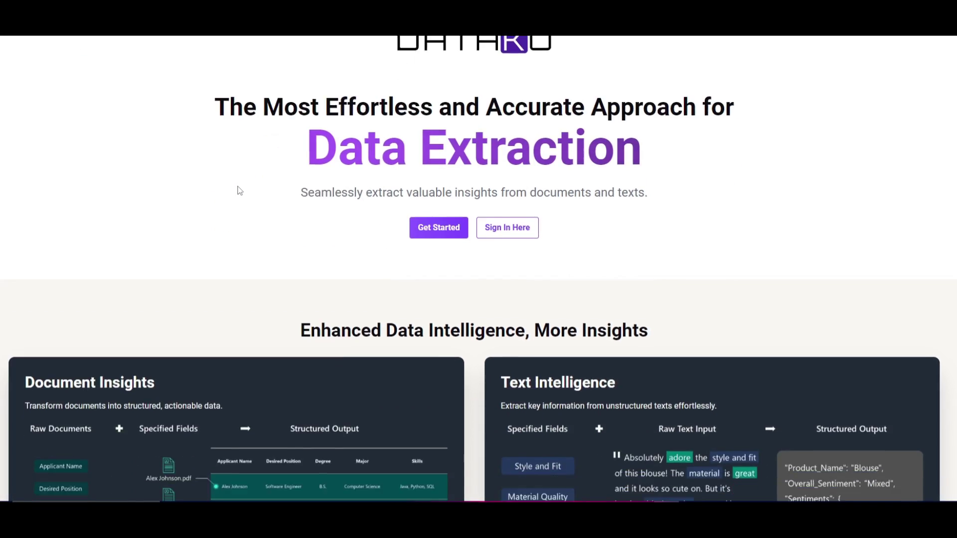
scroll(249, 181, down, 13)
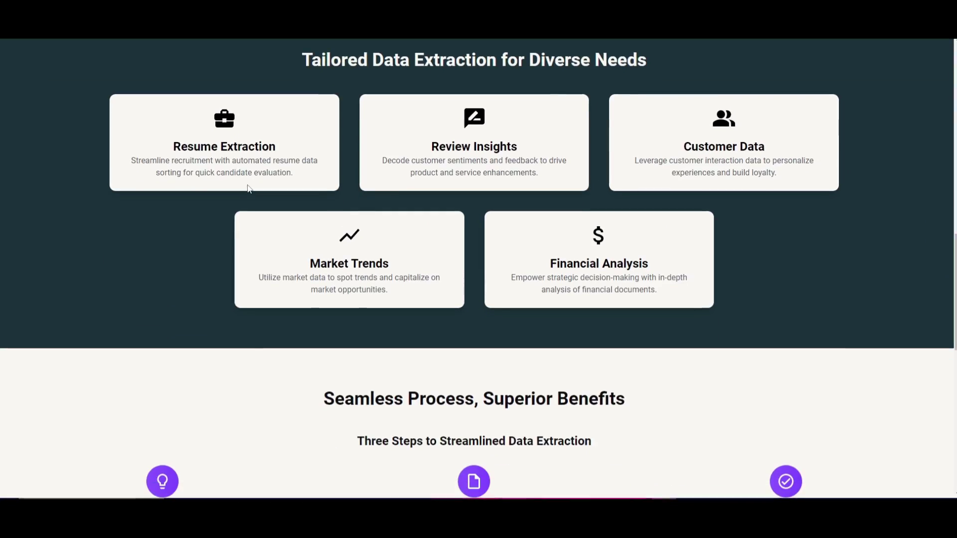
scroll(248, 185, down, 3)
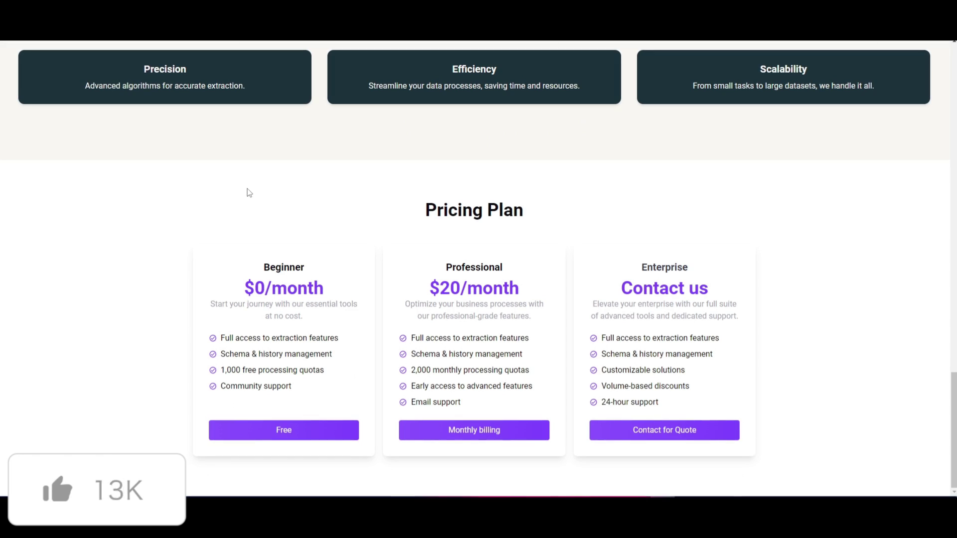
scroll(243, 190, up, 10)
scroll(243, 184, up, 10)
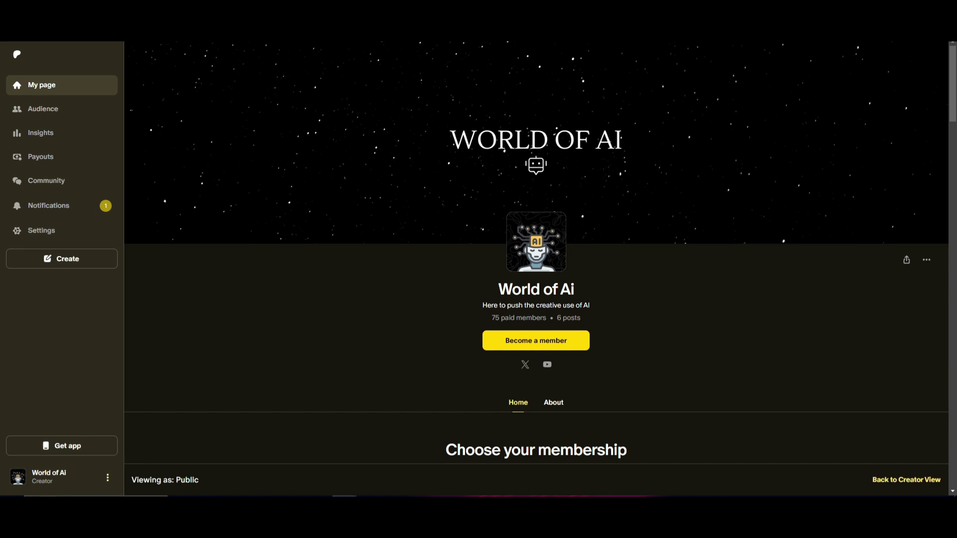
key(ctrl+Tab)
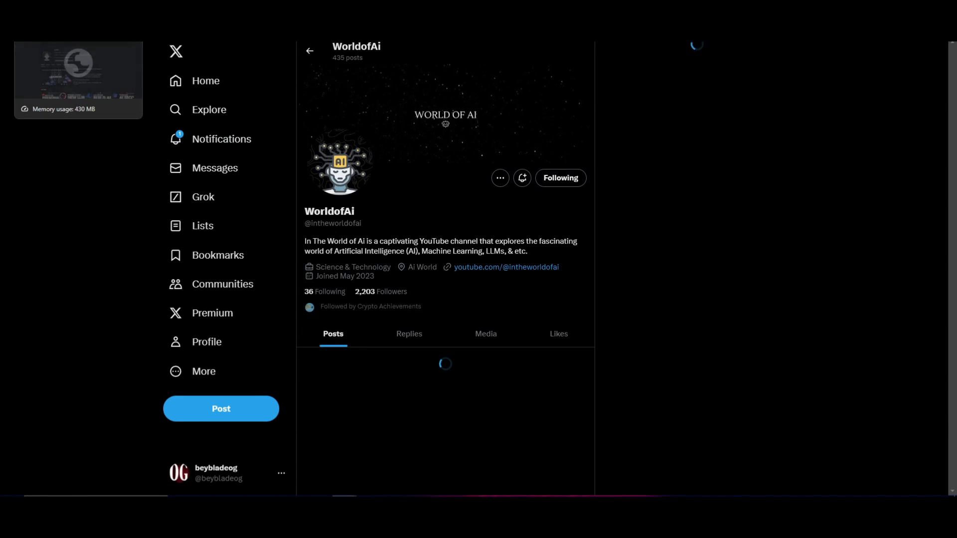
key(ctrl+Tab)
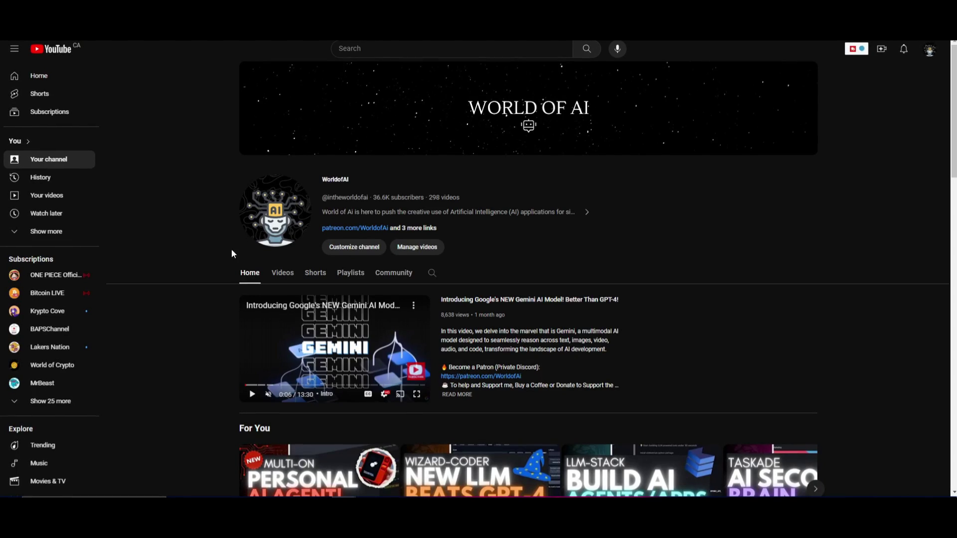
Step: Show the World of AI channel's Videos tab and scroll through its uploads
click(283, 273)
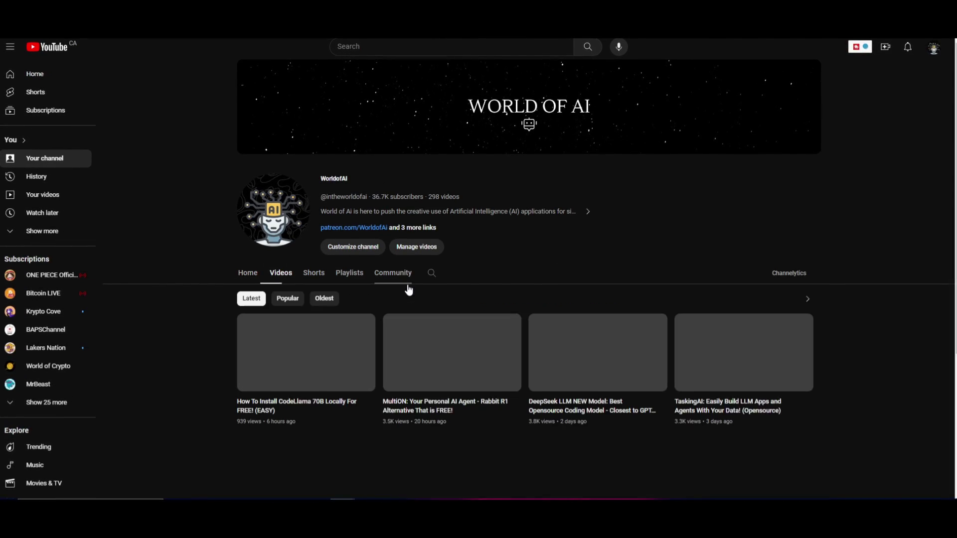
scroll(498, 386, down, 2)
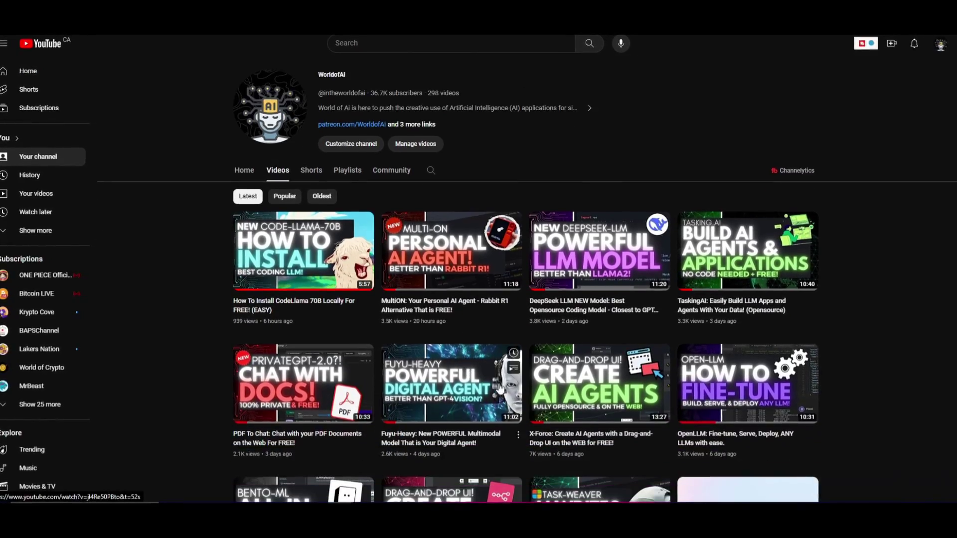
scroll(500, 387, down, 8)
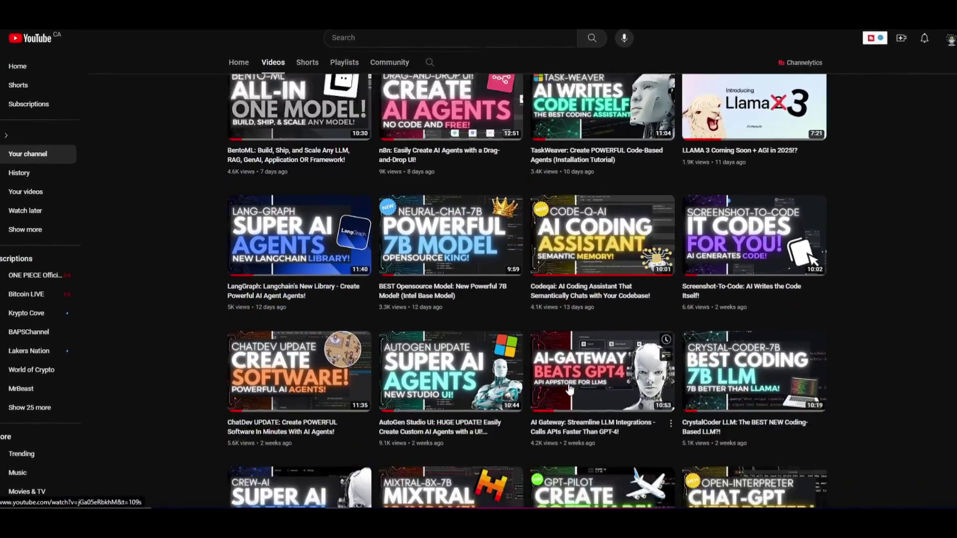
scroll(570, 389, down, 5)
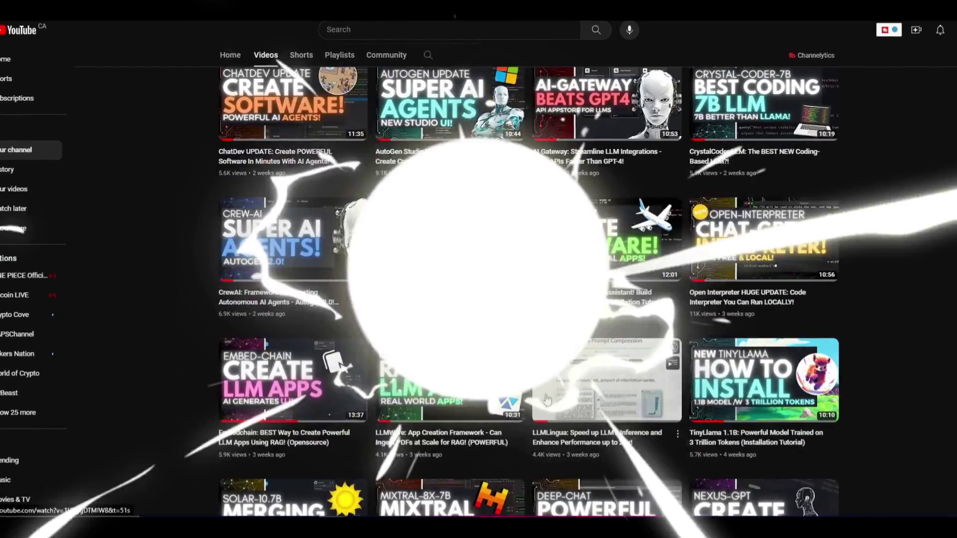